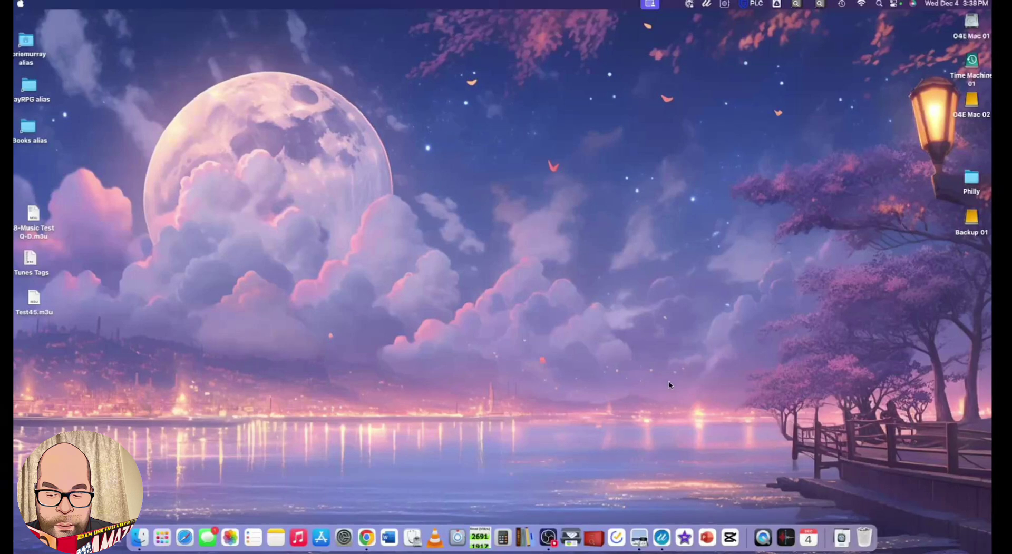
{"action": "left_click", "coordinate": [367, 537]}
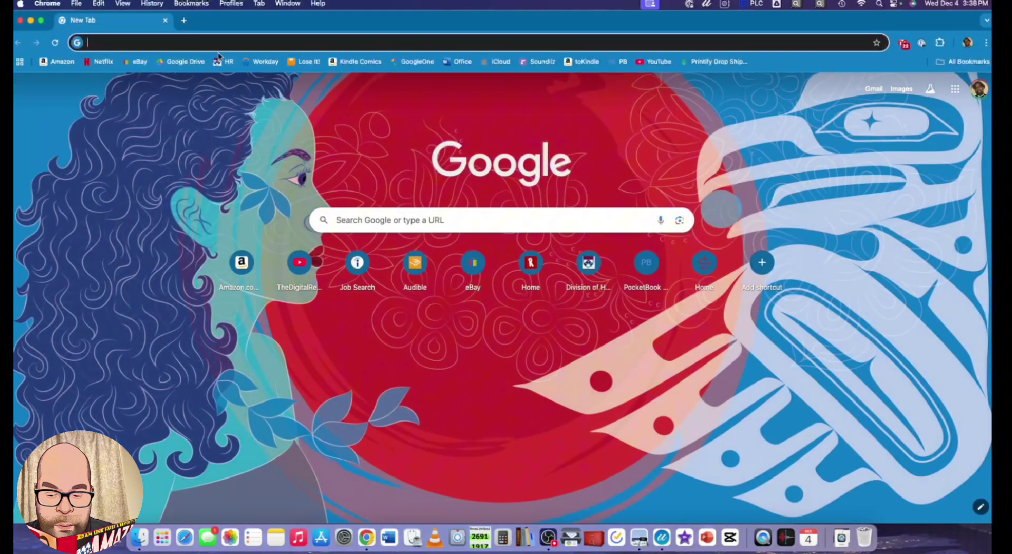
{"action": "left_click", "coordinate": [218, 42]}
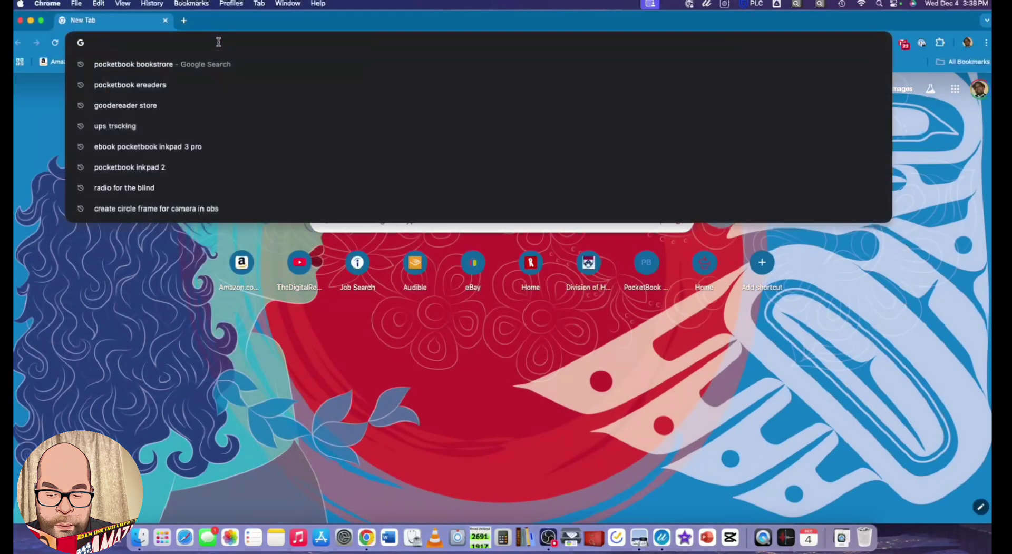
{"action": "type", "text": "https://pocketbook.de/"}
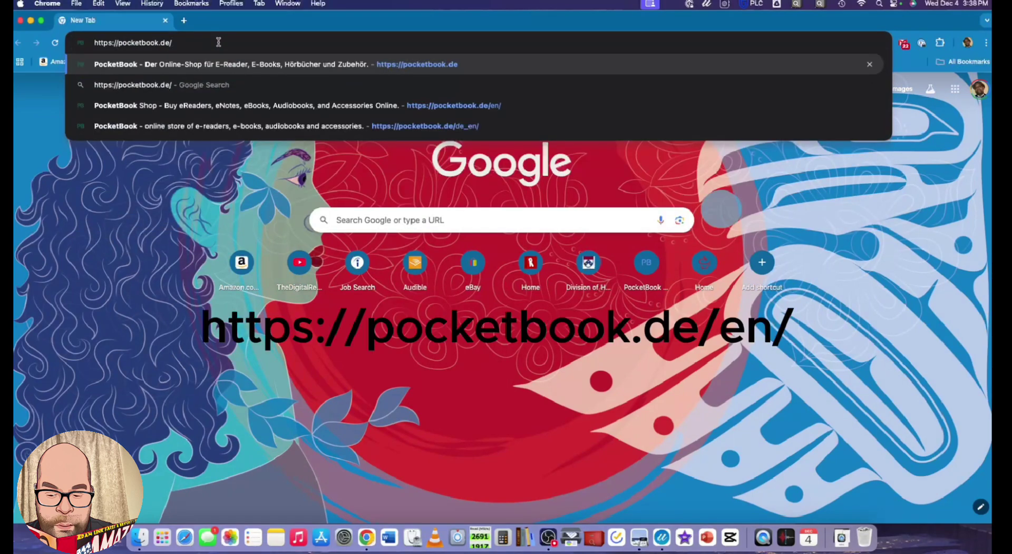
{"action": "key", "text": "Return"}
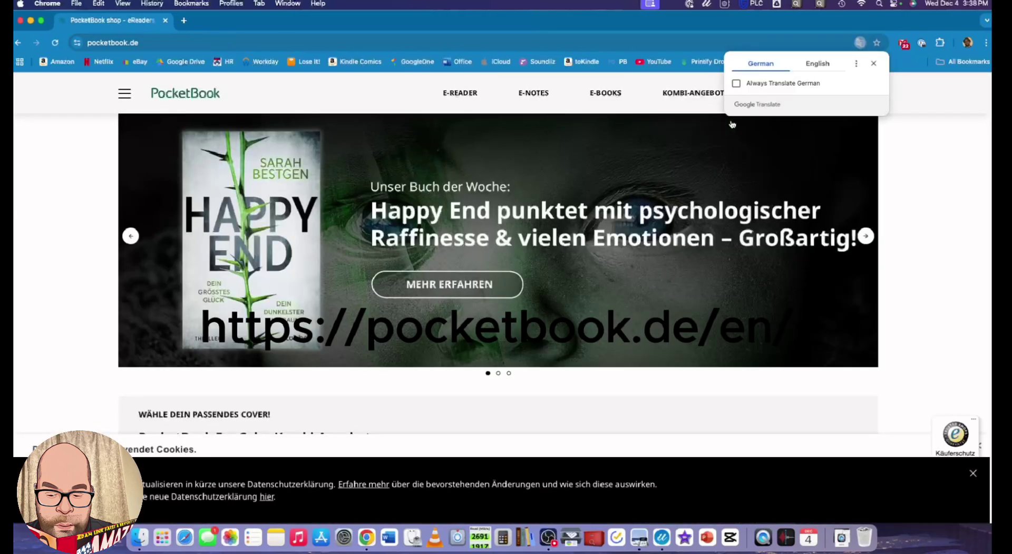
Translate the shop into English, switch to the Germany-EN version, and dismiss the translate prompt.
{"action": "left_click", "coordinate": [817, 64]}
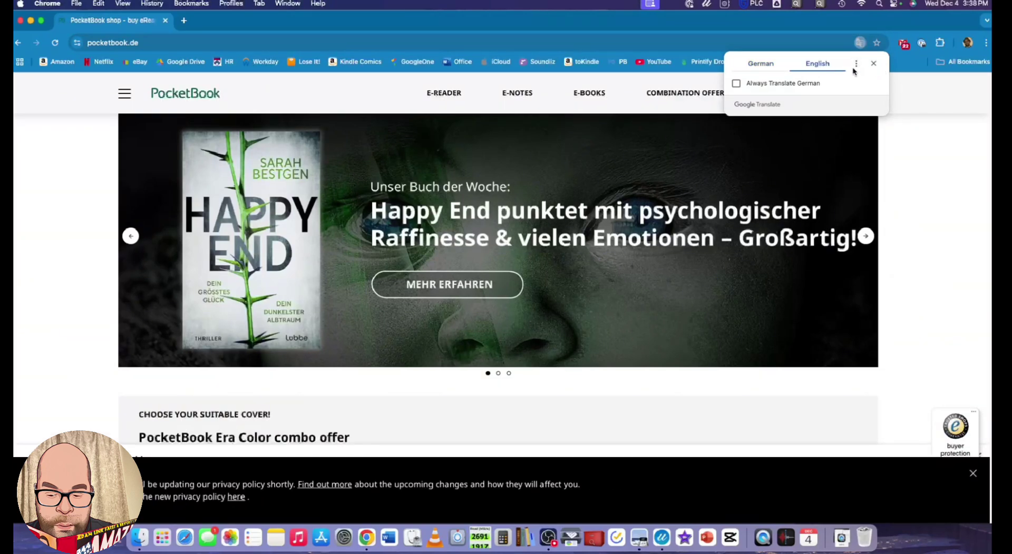
{"action": "left_click", "coordinate": [736, 83]}
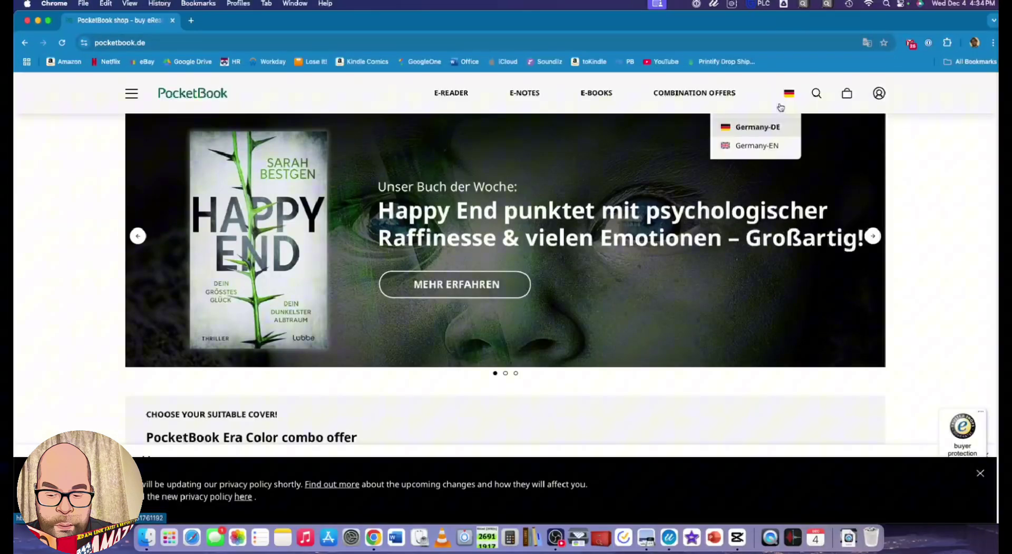
{"action": "mouse_move", "coordinate": [788, 93]}
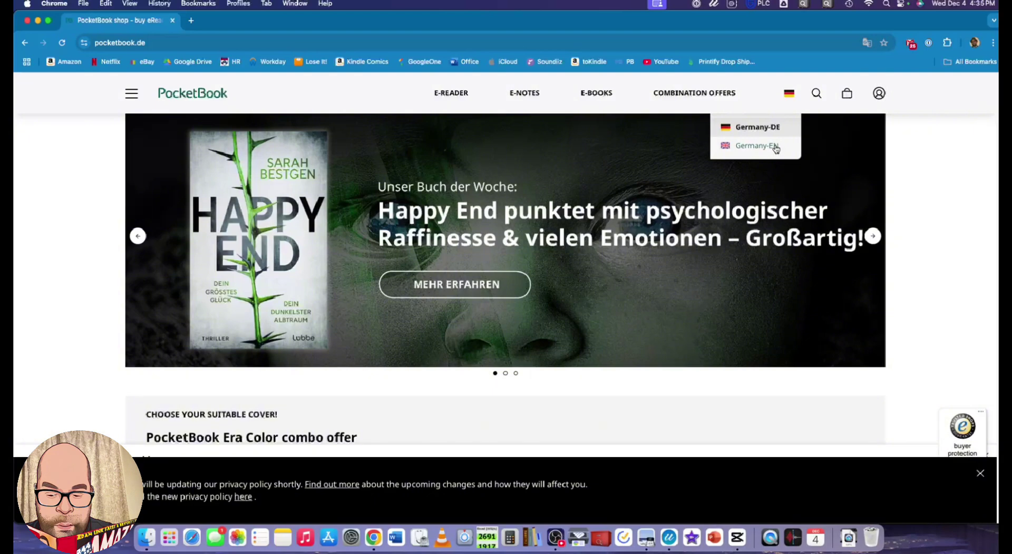
{"action": "left_click", "coordinate": [776, 147]}
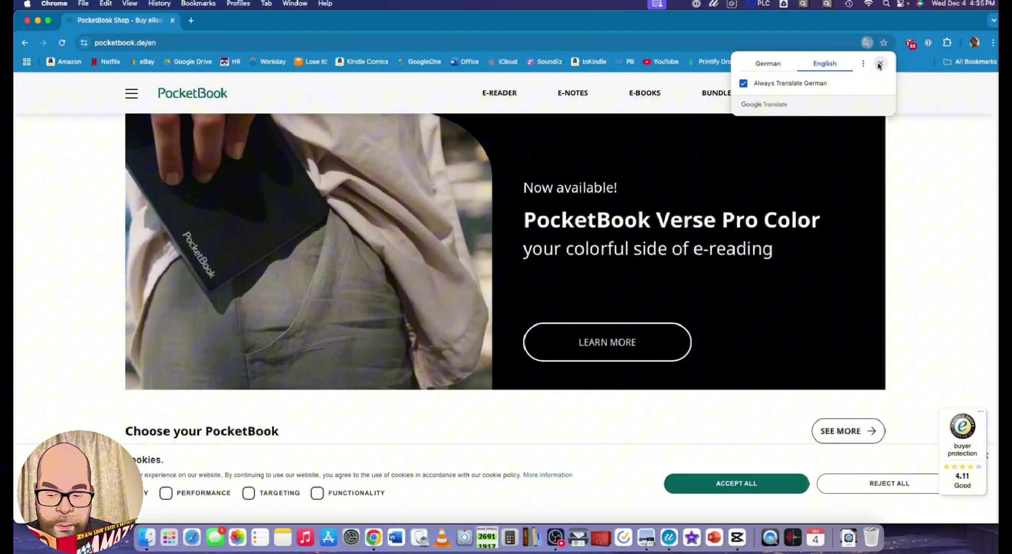
{"action": "left_click", "coordinate": [879, 64]}
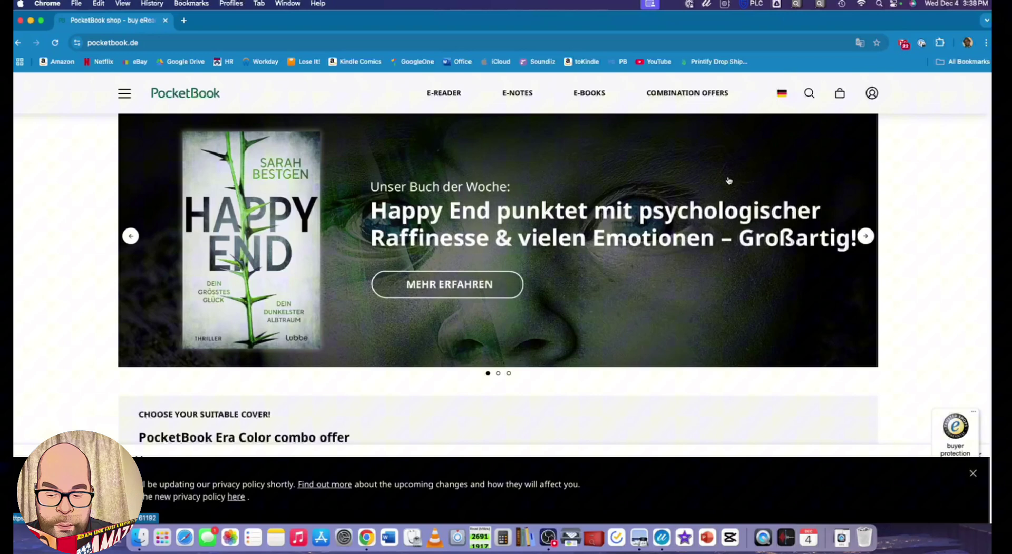
Open the registration form and autofill it with 1Password.
{"action": "left_click", "coordinate": [872, 95]}
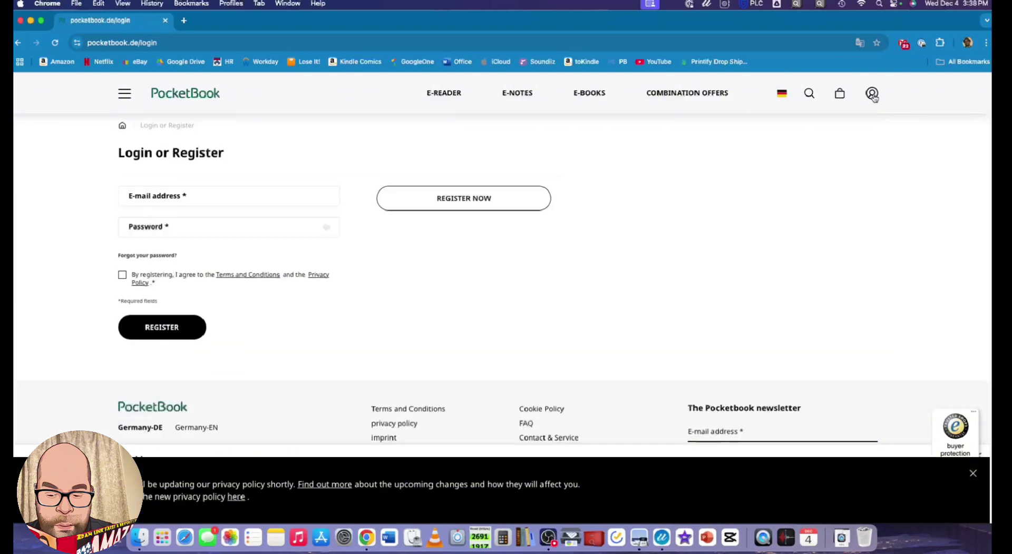
{"action": "left_click", "coordinate": [487, 199]}
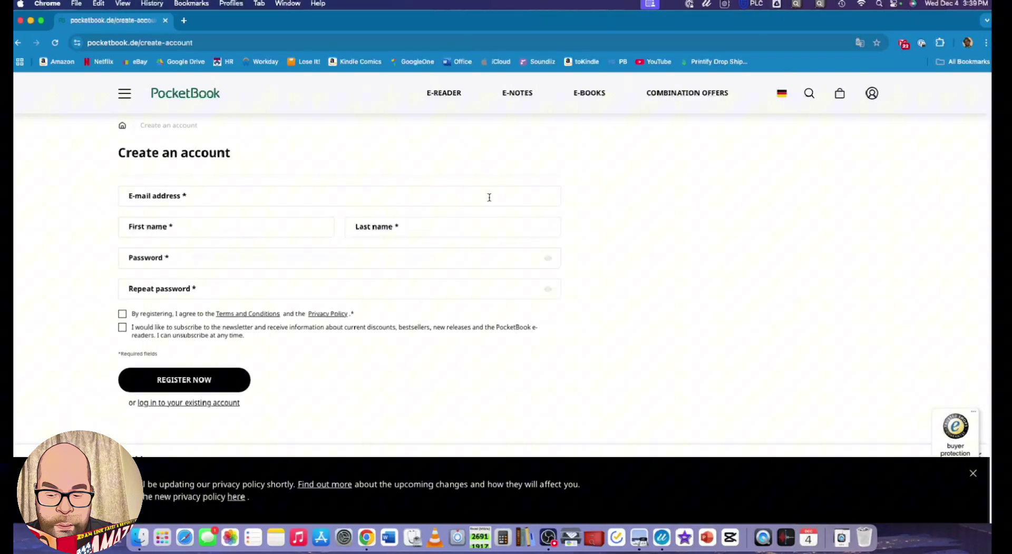
{"action": "left_click", "coordinate": [322, 195]}
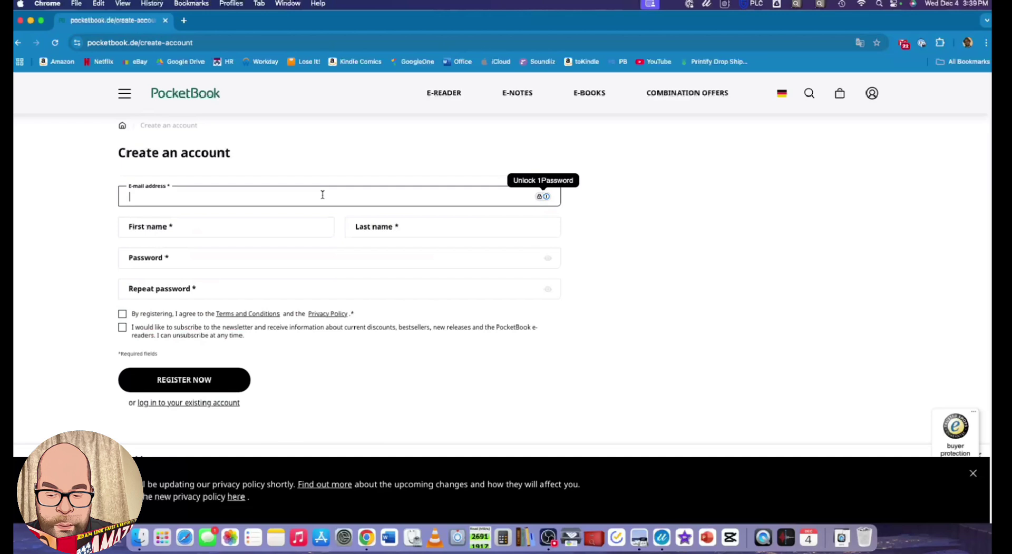
{"action": "key", "text": "super+backslash"}
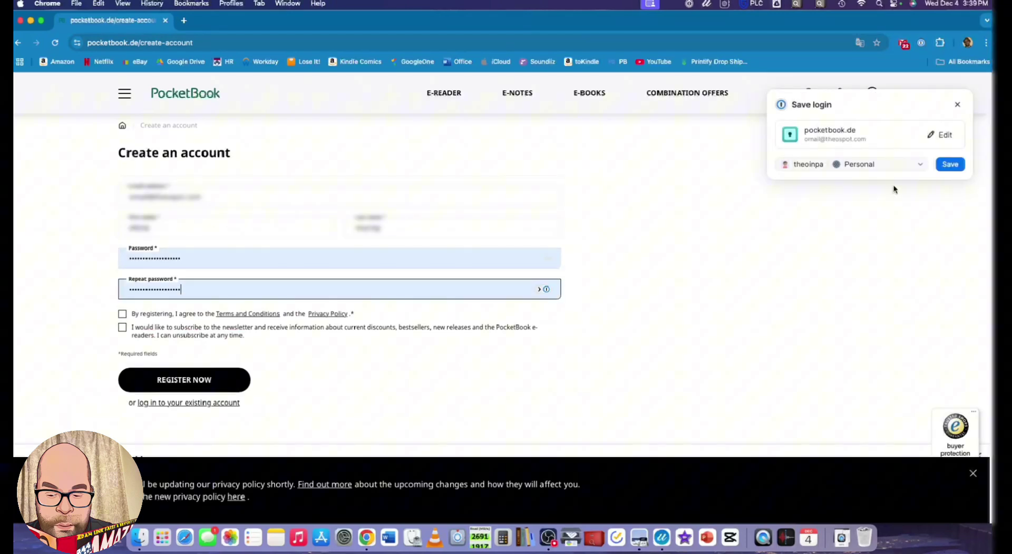
Save the new login in 1Password, accept the Terms and Conditions, and submit the registration.
{"action": "left_click", "coordinate": [950, 166]}
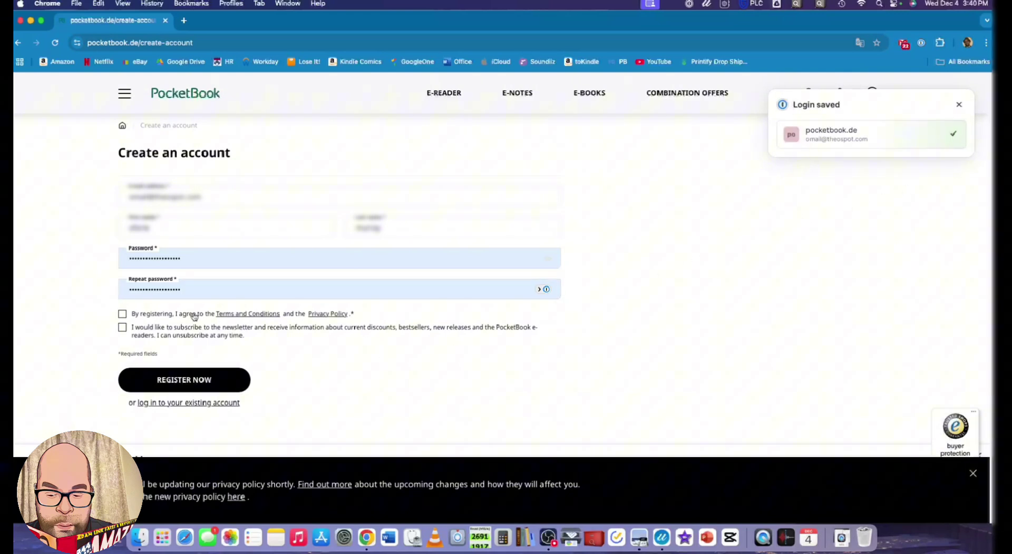
{"action": "left_click", "coordinate": [123, 314]}
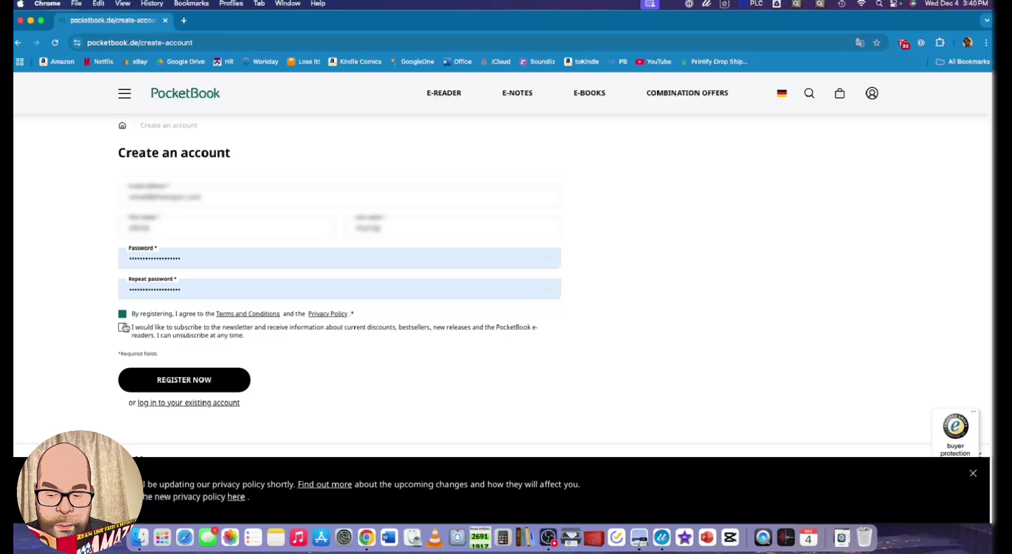
{"action": "left_click", "coordinate": [190, 381]}
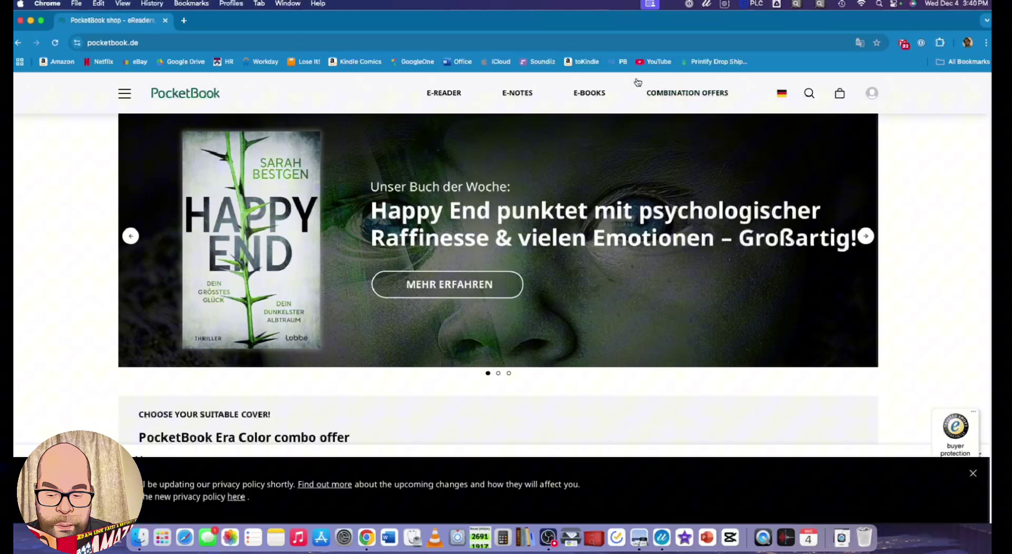
Open PocketBook Cloud from the PB bookmark and submit the new account's e-mail address.
{"action": "left_click", "coordinate": [622, 62]}
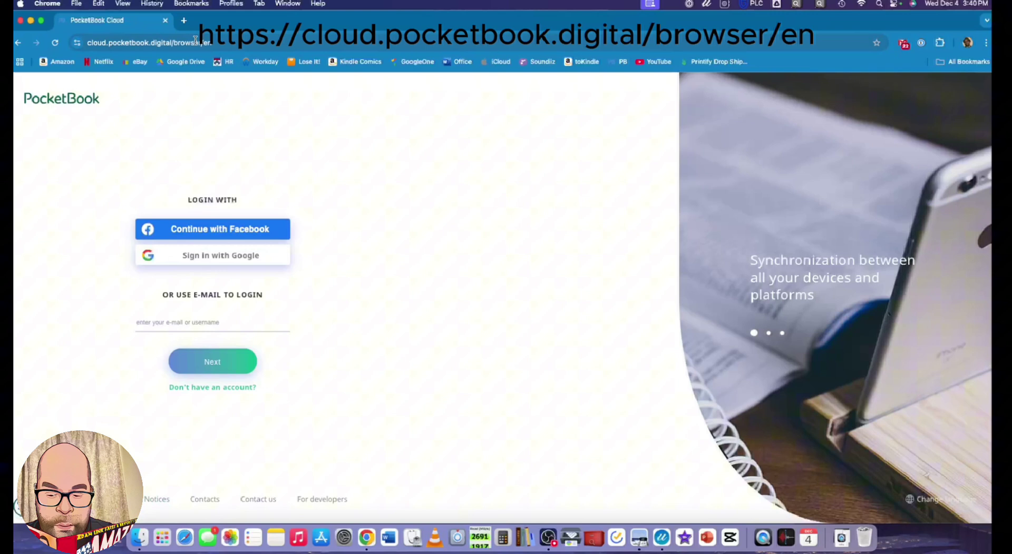
{"action": "mouse_move", "coordinate": [213, 42]}
{"action": "left_mouse_down"}
{"action": "mouse_move", "coordinate": [85, 40]}
{"action": "mouse_move", "coordinate": [219, 42]}
{"action": "left_mouse_up"}
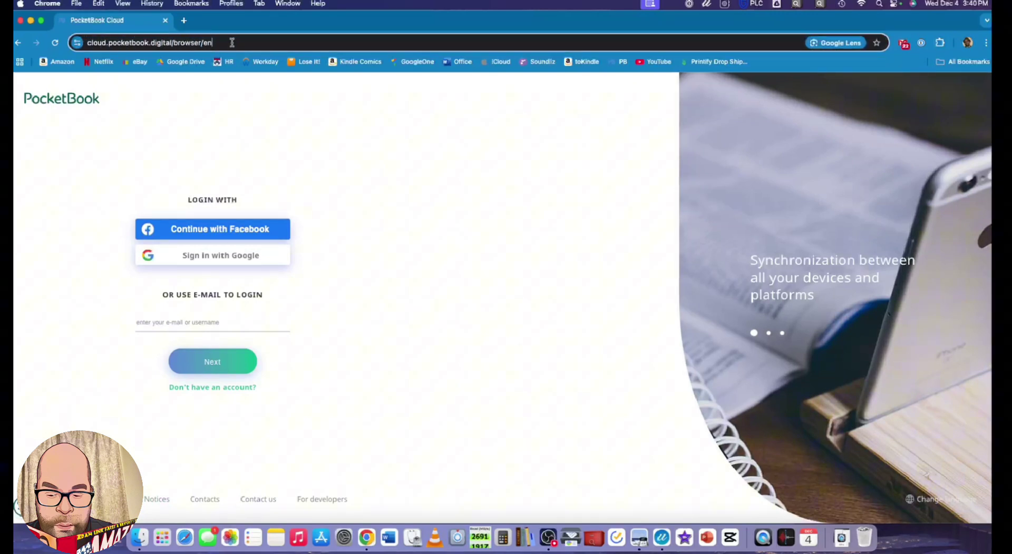
{"action": "left_click", "coordinate": [345, 334]}
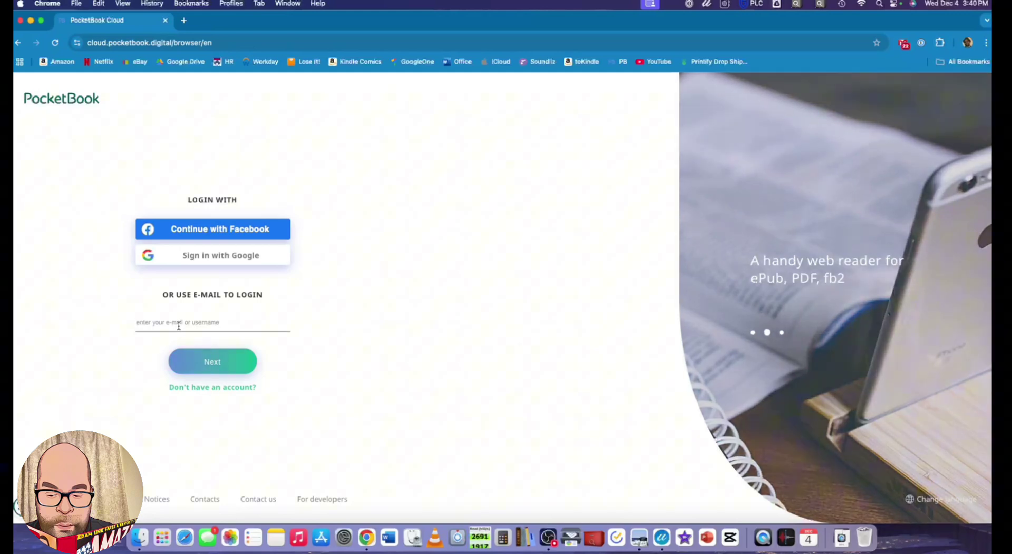
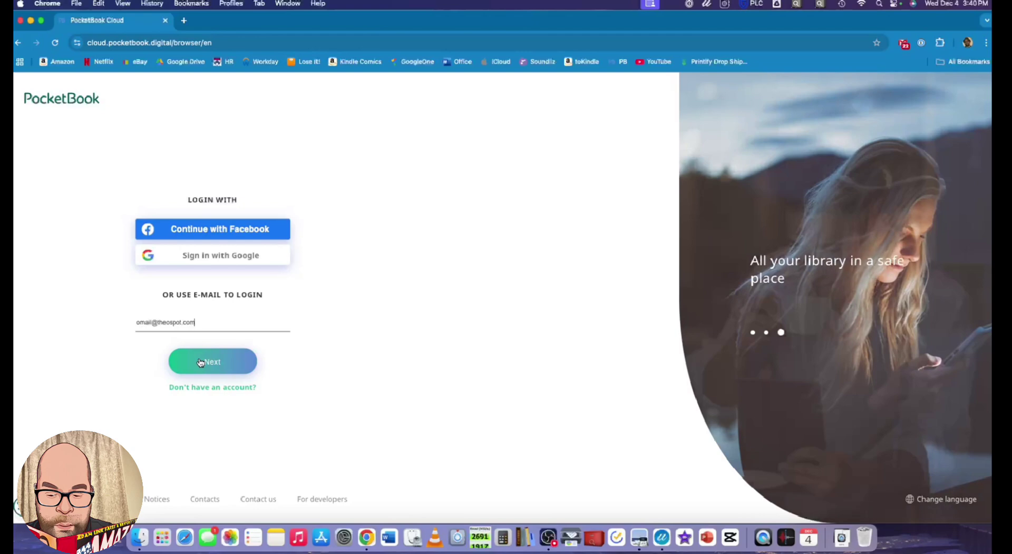
{"action": "left_click", "coordinate": [200, 363]}
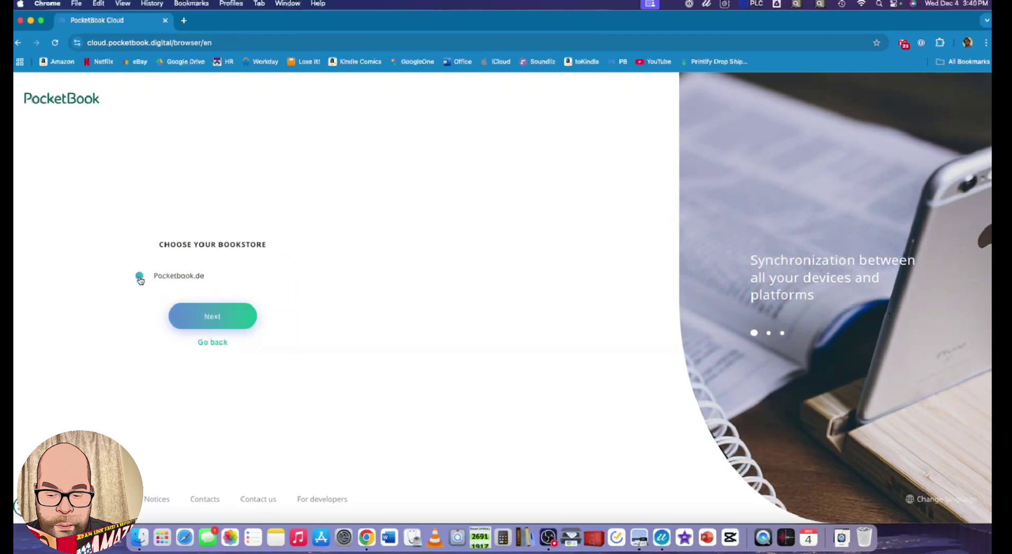
Confirm Pocketbook.de as the bookstore, paste the password, accept the Terms of Use, and try logging in.
{"action": "left_click", "coordinate": [216, 318]}
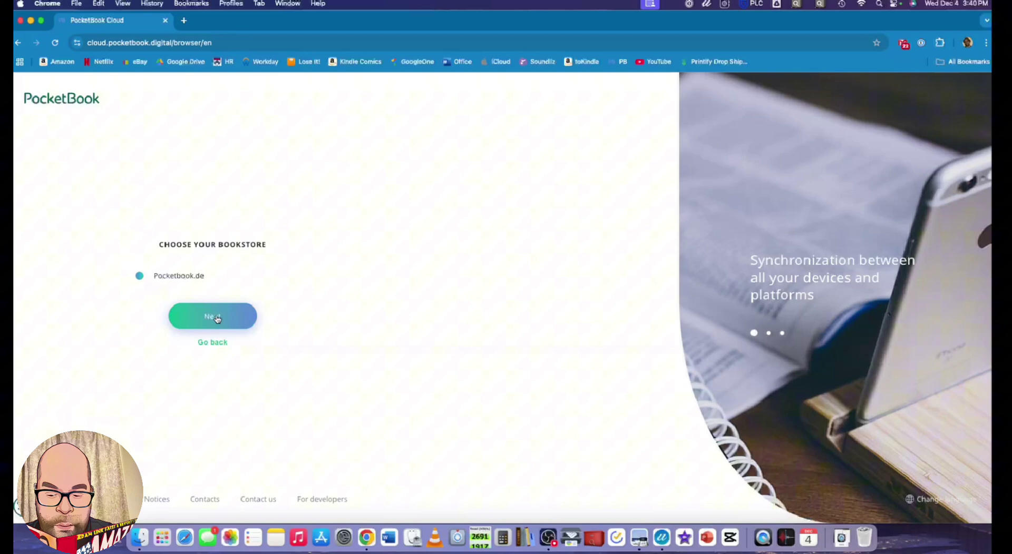
{"action": "left_click", "coordinate": [205, 269]}
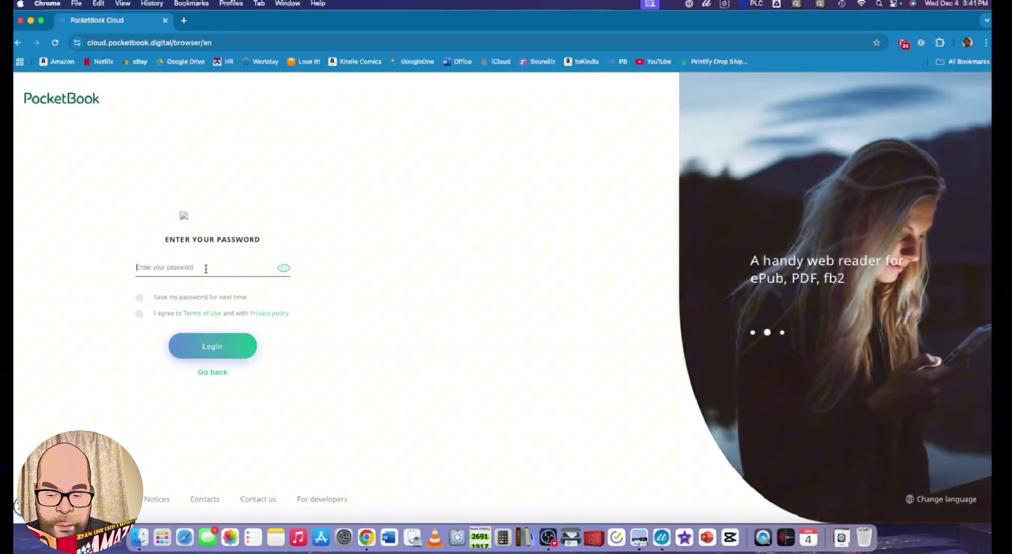
{"action": "key", "text": "super+v"}
{"action": "left_click", "coordinate": [140, 314]}
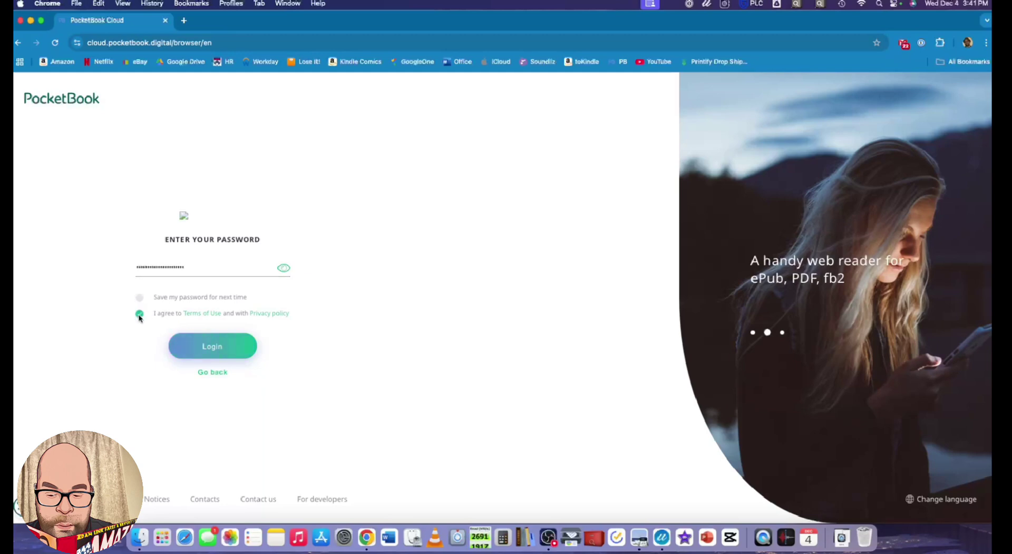
{"action": "left_click", "coordinate": [219, 347]}
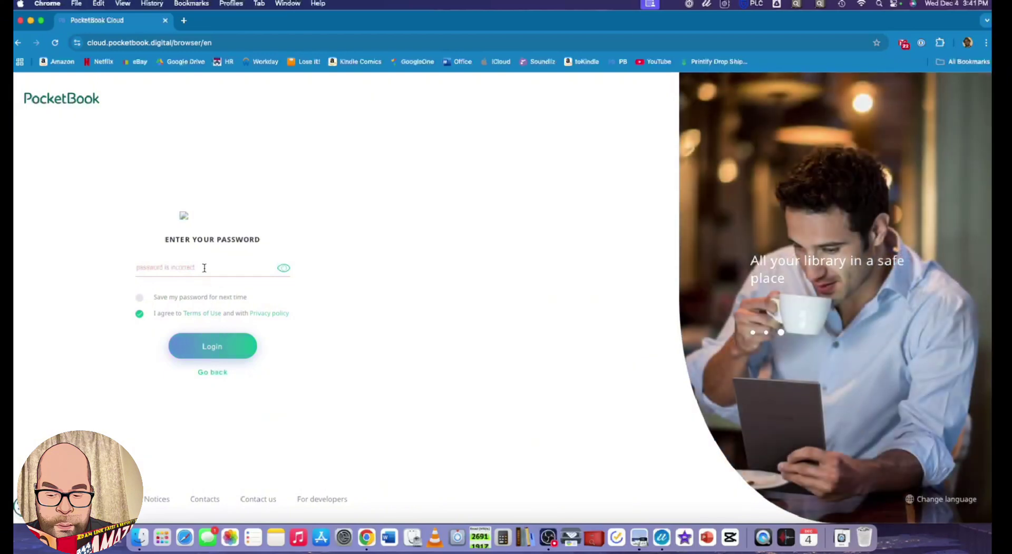
Copy the saved pocketbook.de password from 1Password, paste it, and log in to PocketBook Cloud.
{"action": "left_click", "coordinate": [921, 42]}
{"action": "left_click", "coordinate": [825, 203]}
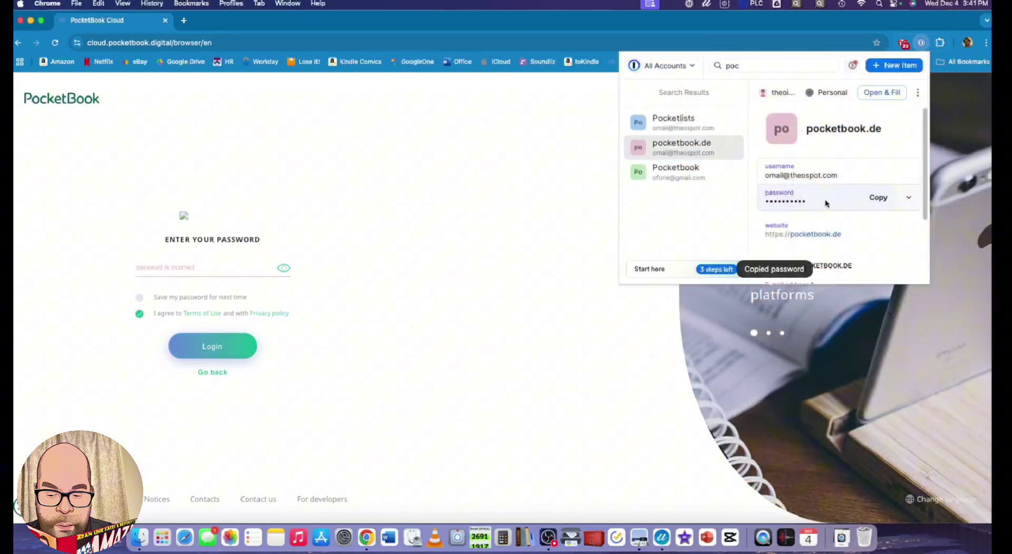
{"action": "left_click", "coordinate": [195, 266]}
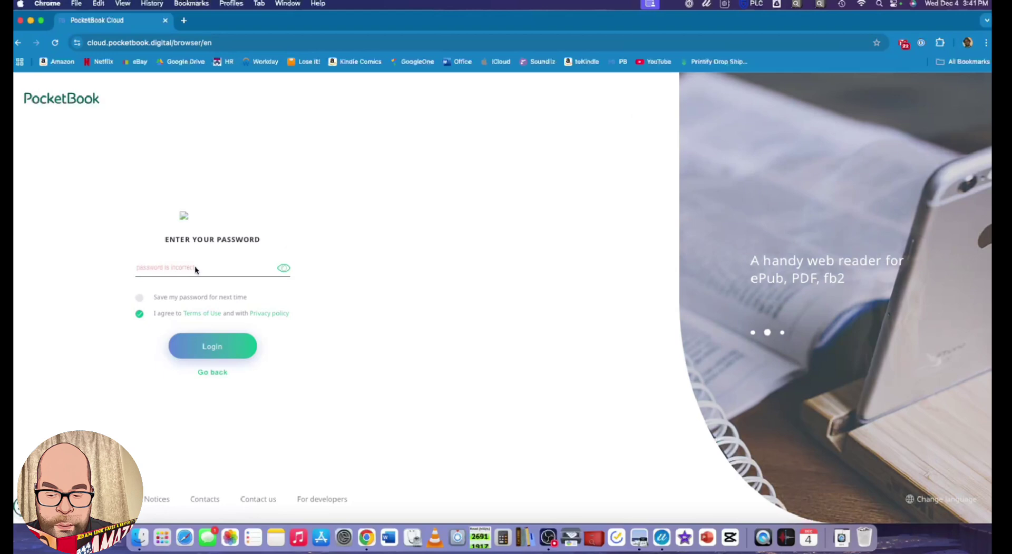
{"action": "key", "text": "super+v"}
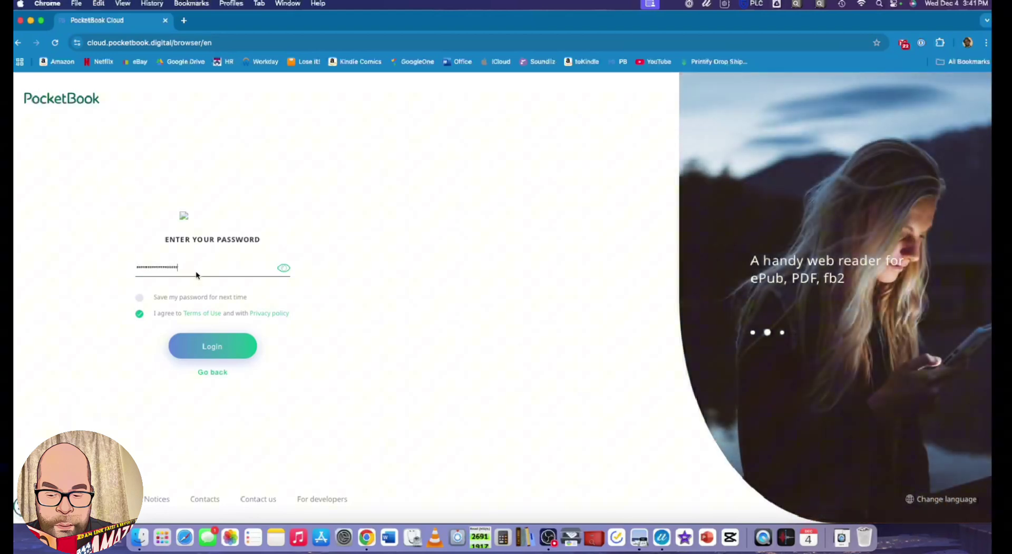
{"action": "left_click", "coordinate": [216, 349]}
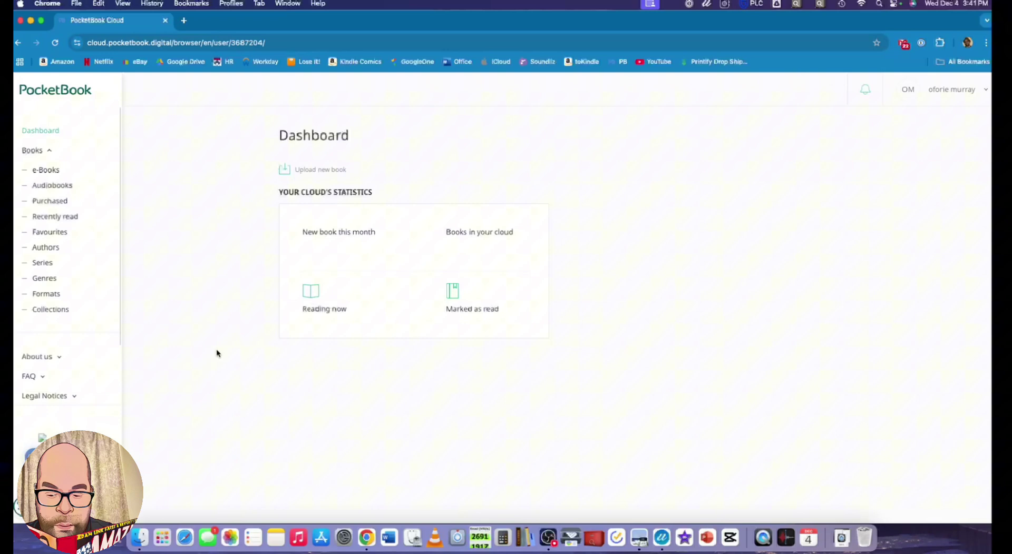